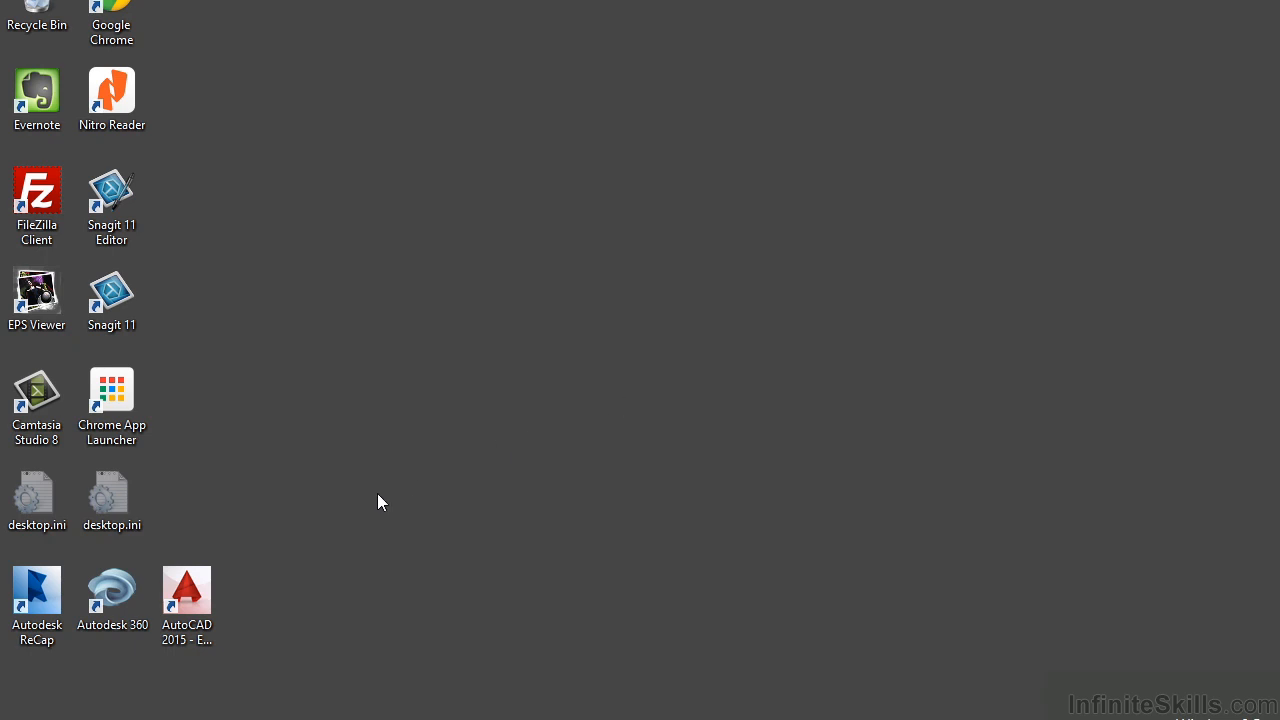
Launch AutoCAD 2015, accept the Autodesk Privacy Statement and continue past the product activation notice.
double_click(202, 596)
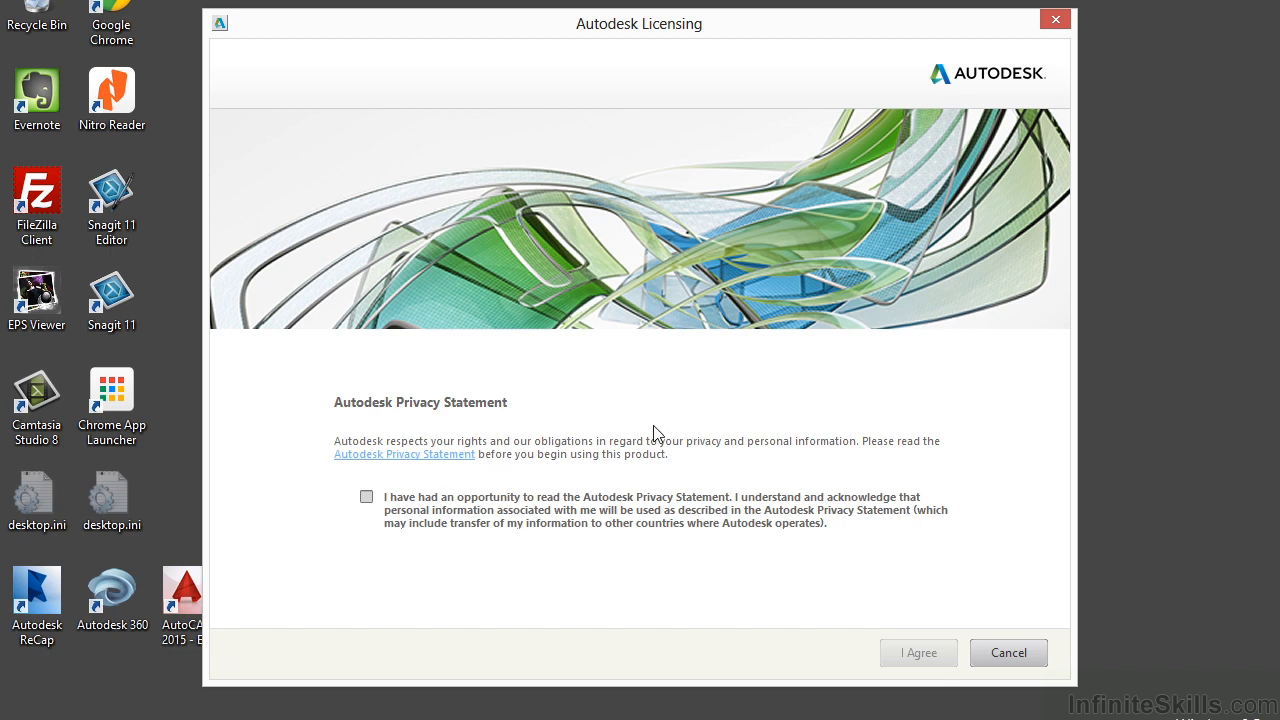
click(366, 496)
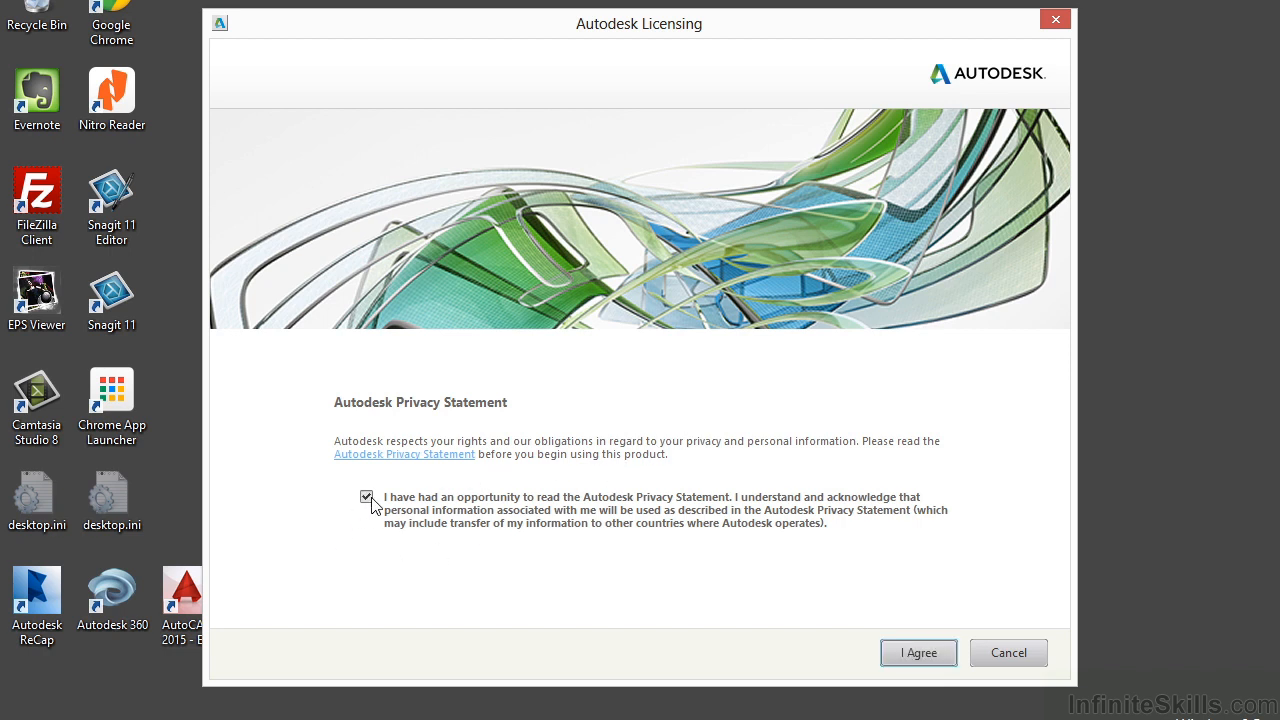
click(455, 455)
click(913, 650)
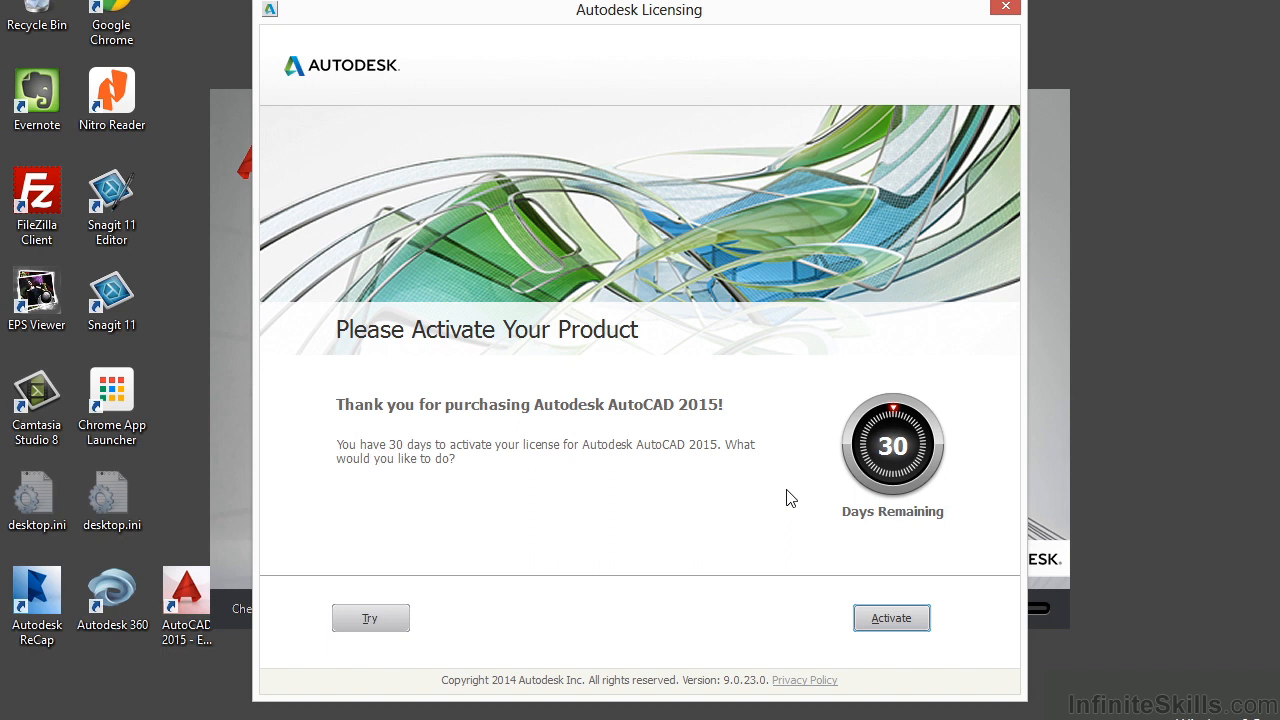
click(888, 622)
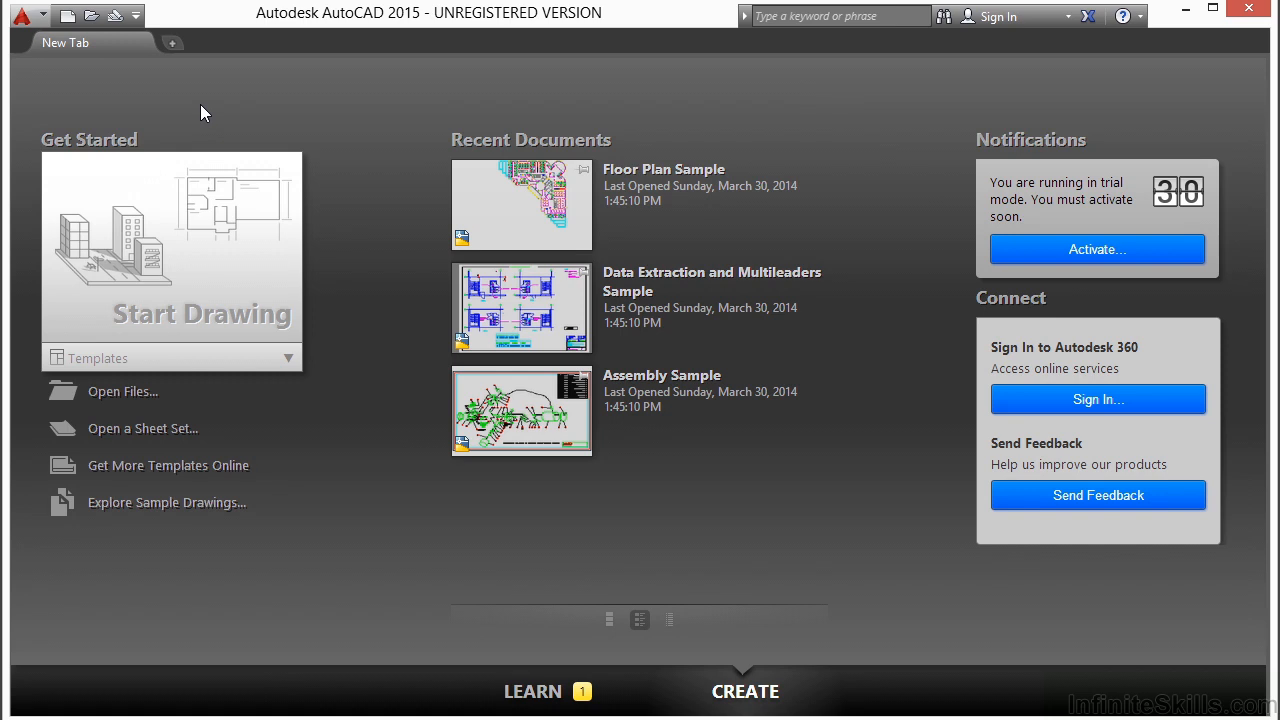
Start a new drawing from the acad.dwt template and dismiss the Design Feed palette and startup notifications.
click(118, 359)
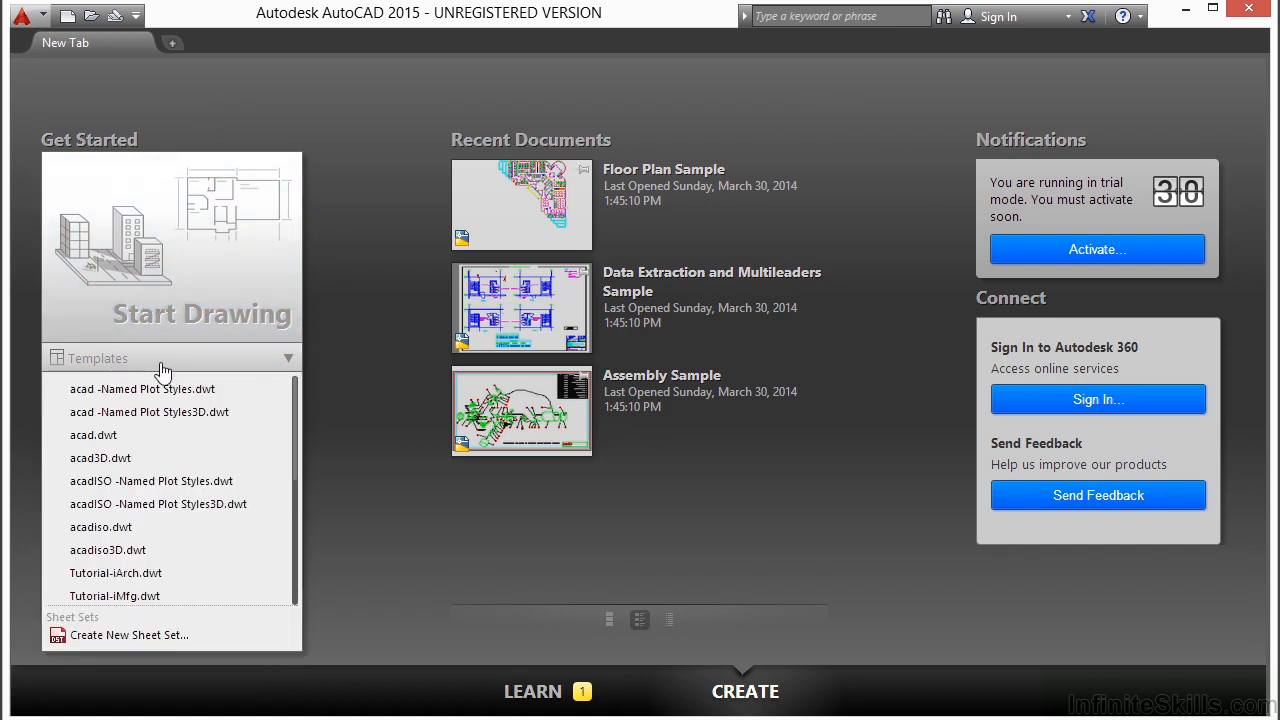
click(112, 438)
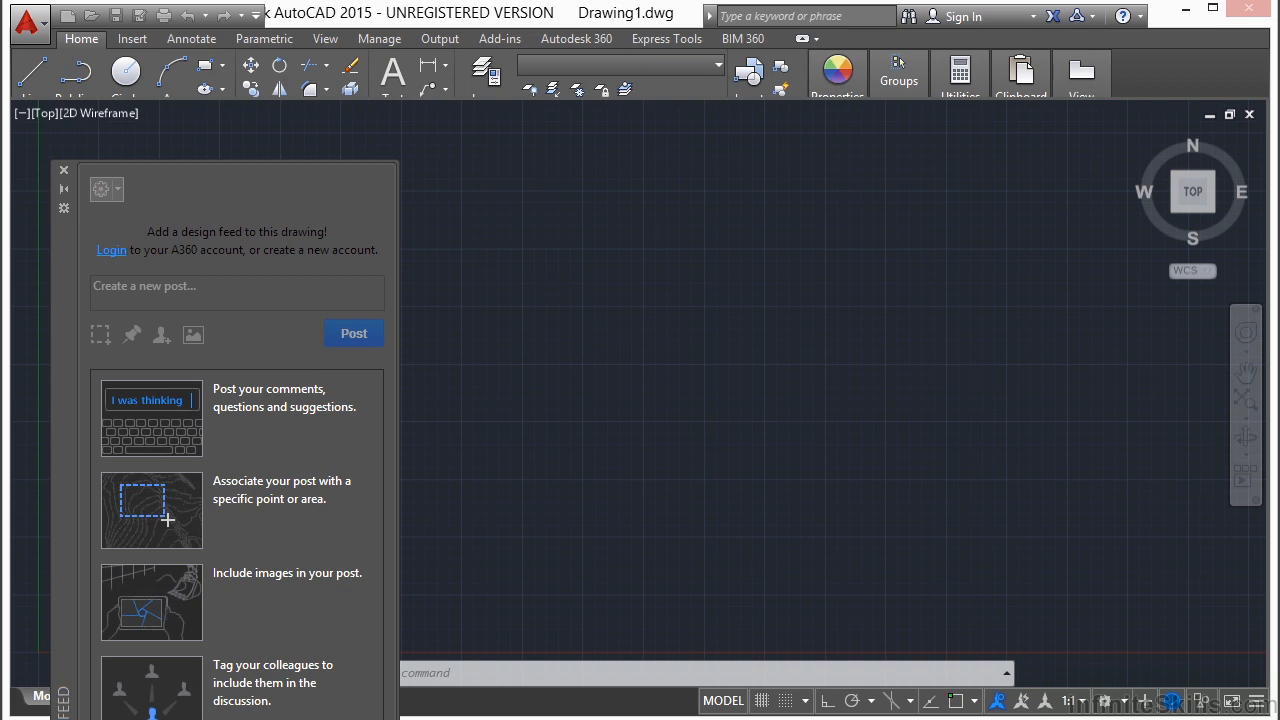
click(64, 170)
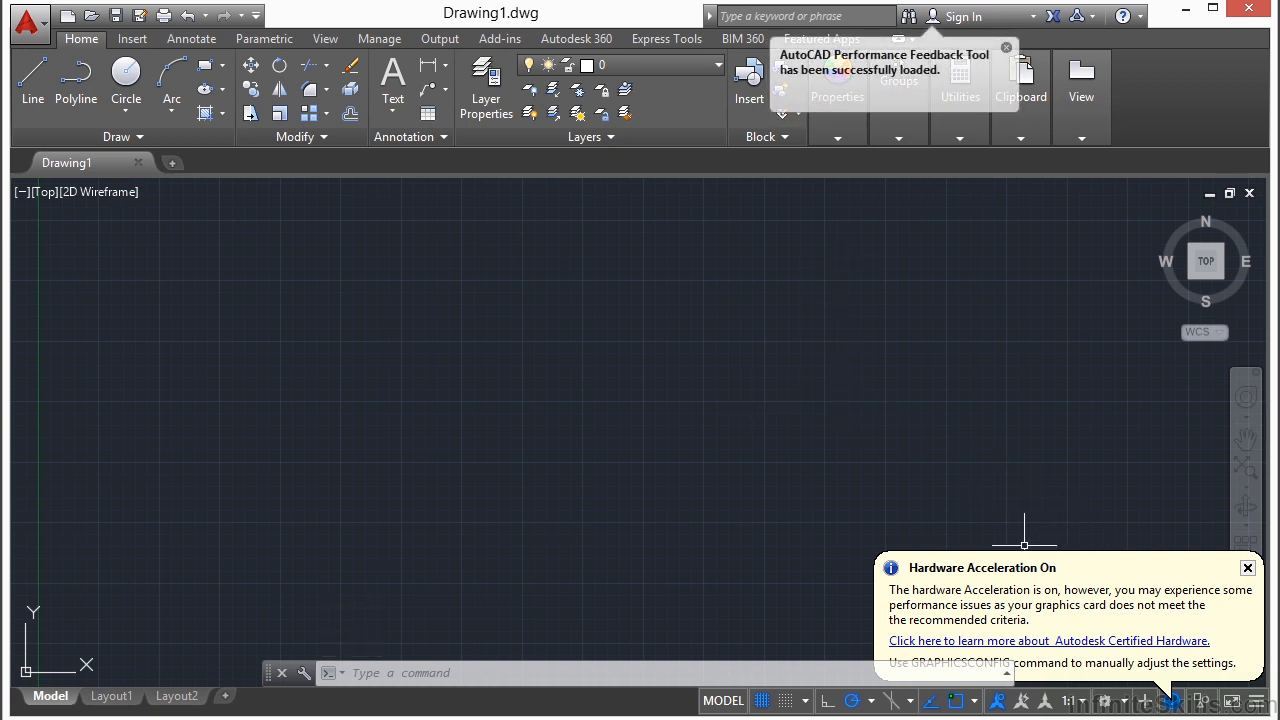
click(1248, 568)
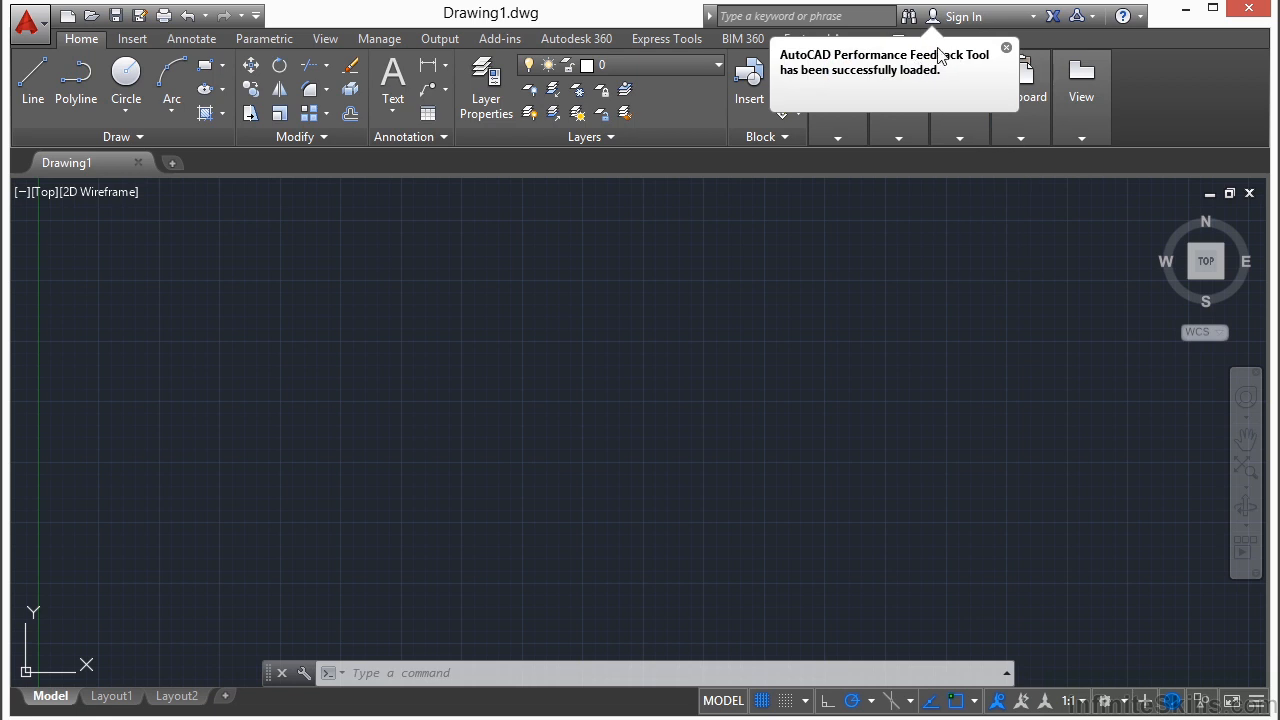
click(1005, 48)
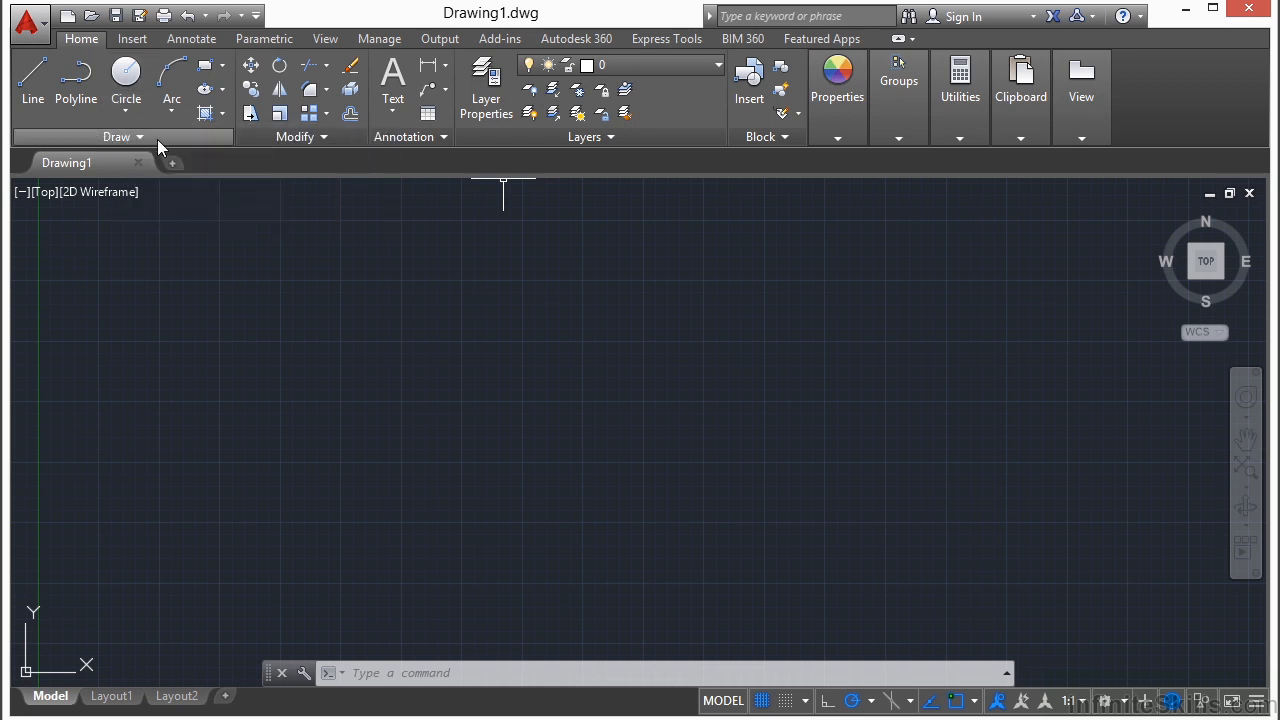
Examine the application's file commands and the Insert, Annotate, Parametric, View, Manage and Output tool sets, returning to the Home tools.
click(38, 34)
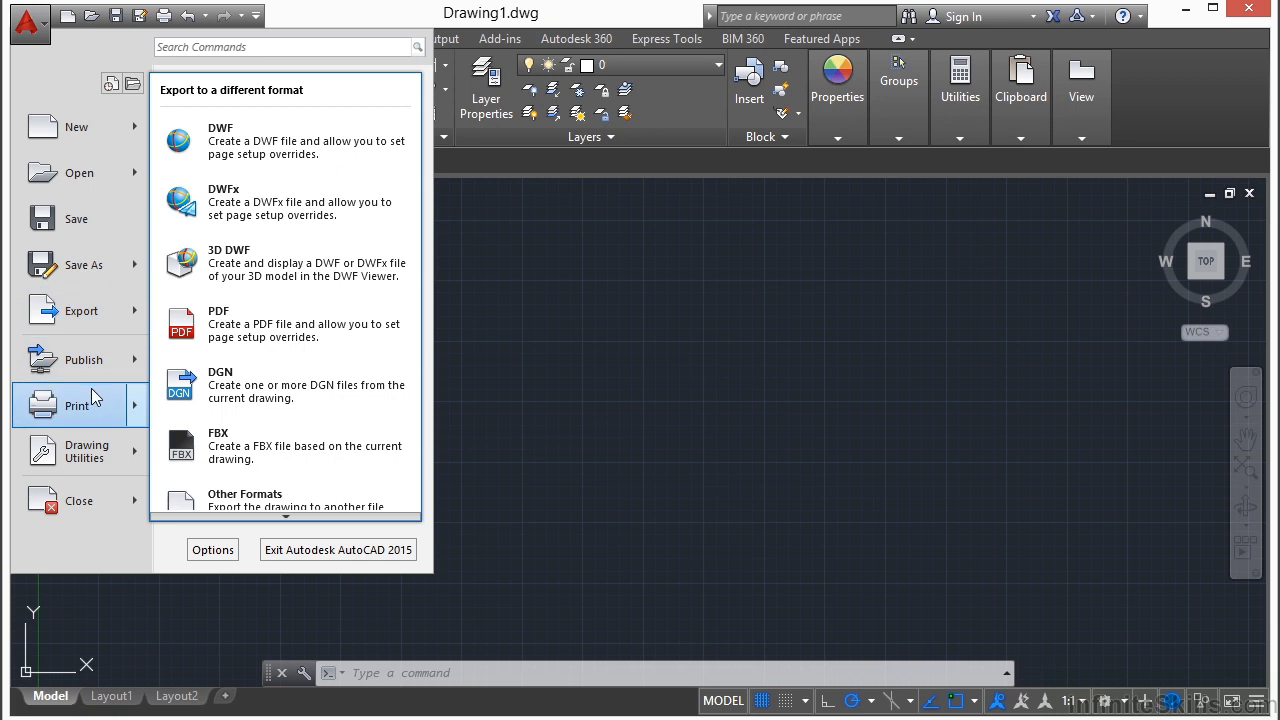
mouse_move(103, 127)
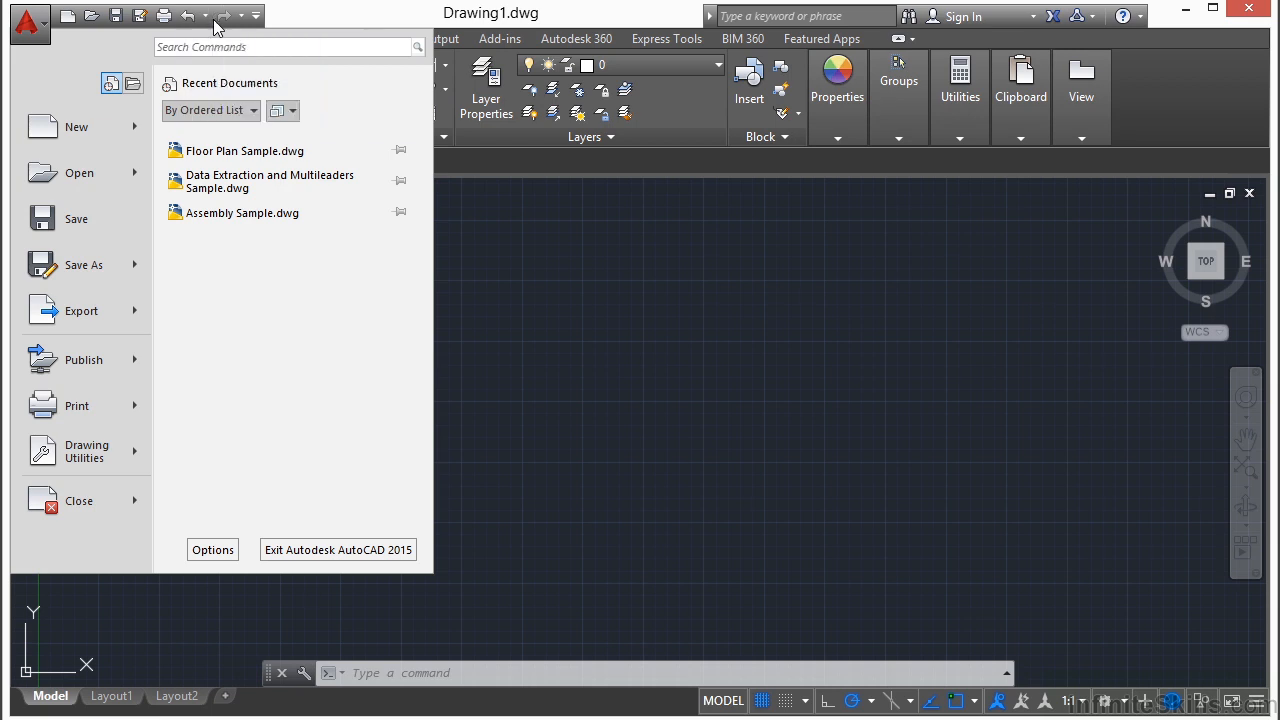
click(537, 286)
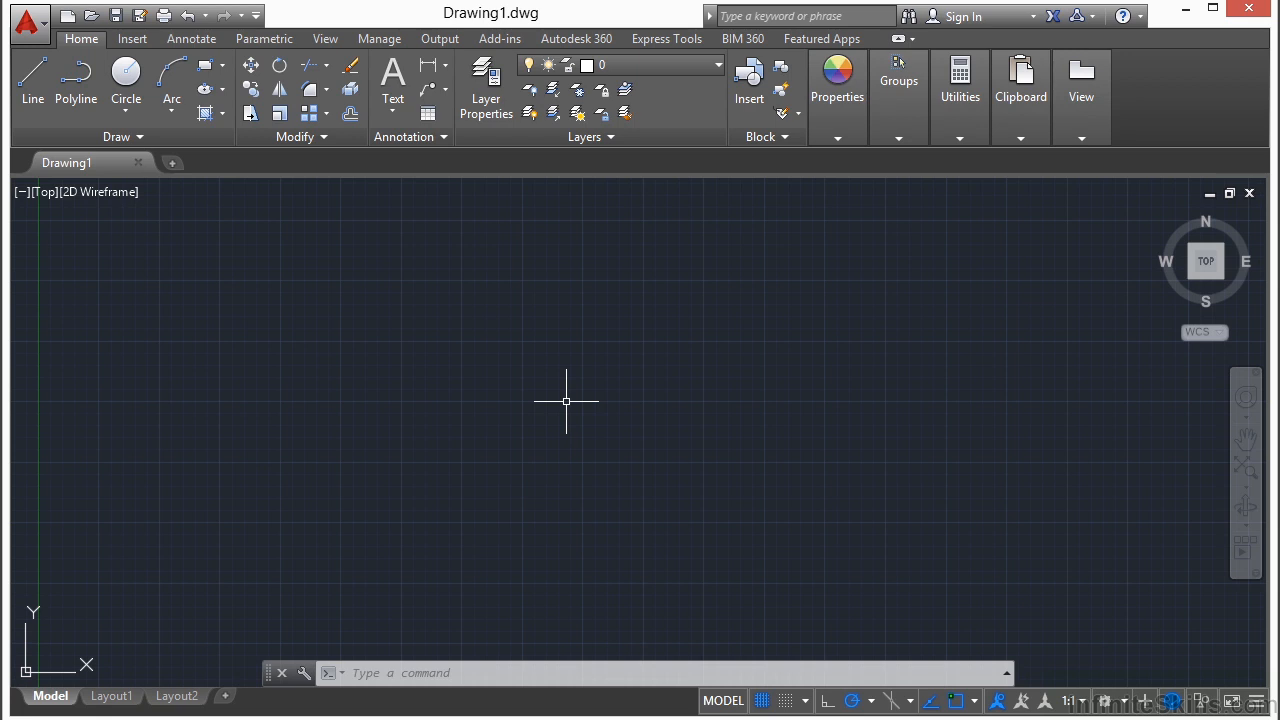
click(131, 40)
click(205, 42)
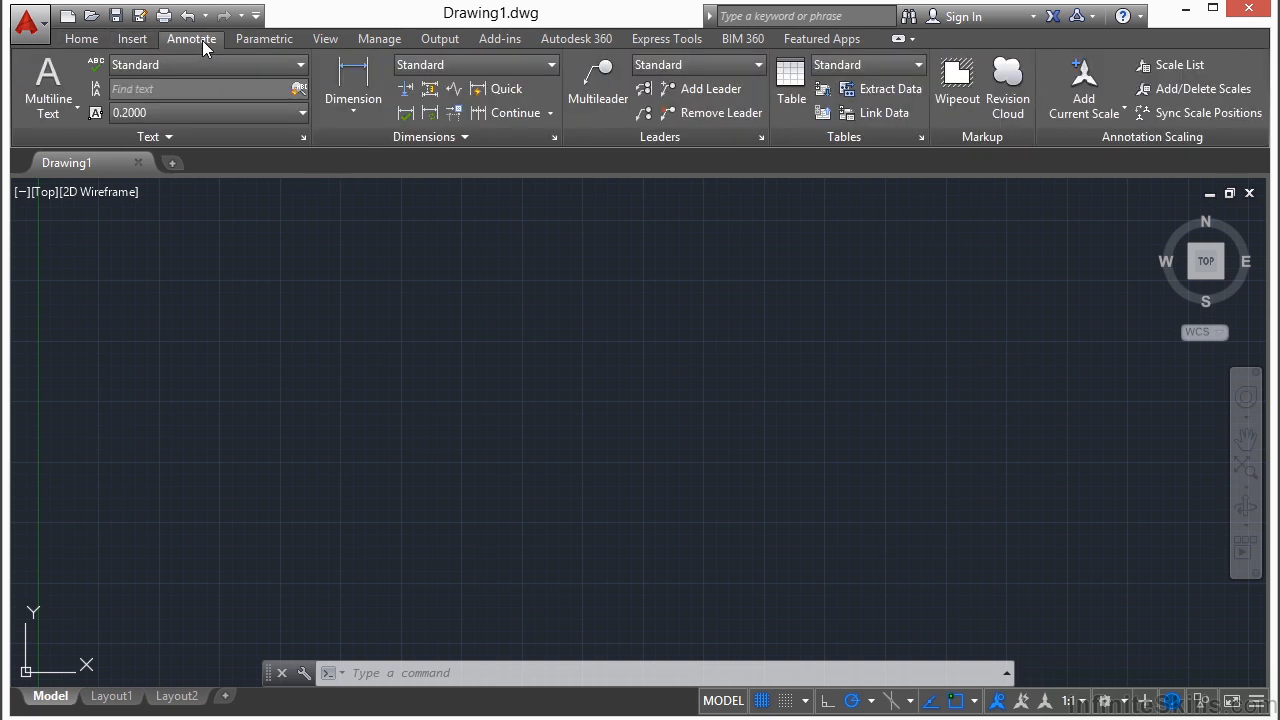
click(260, 42)
click(323, 40)
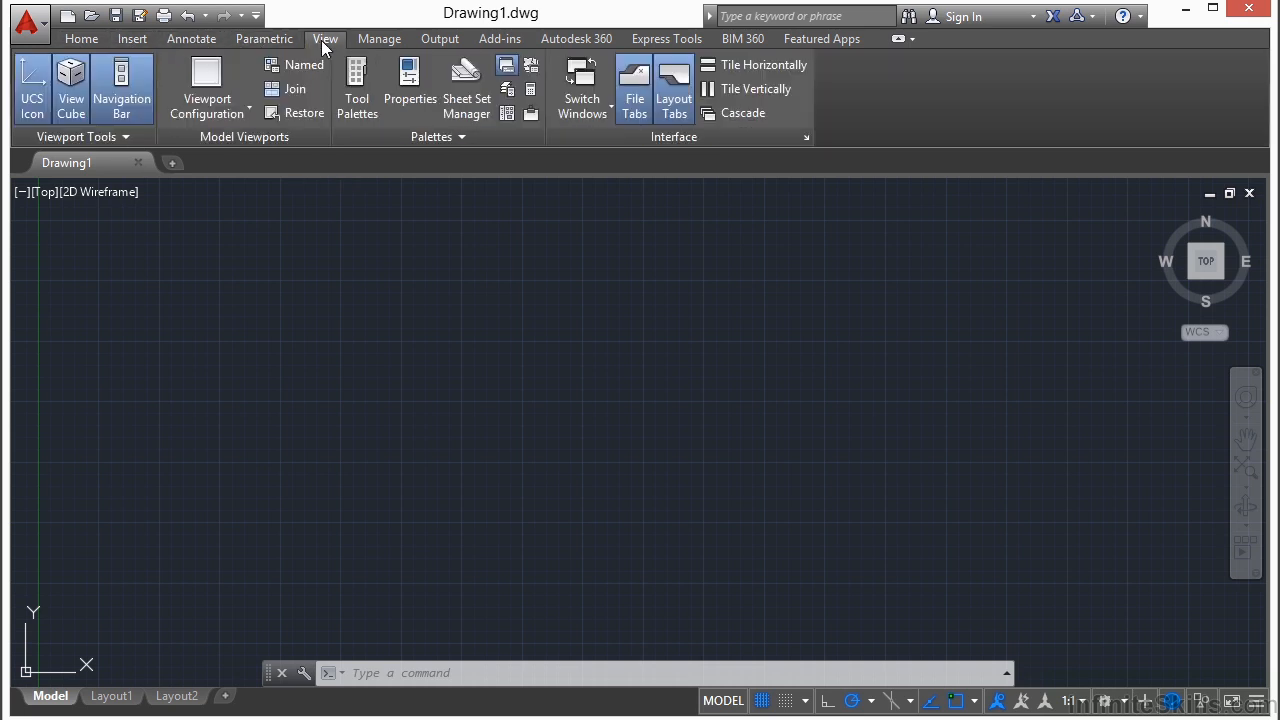
click(379, 40)
click(440, 40)
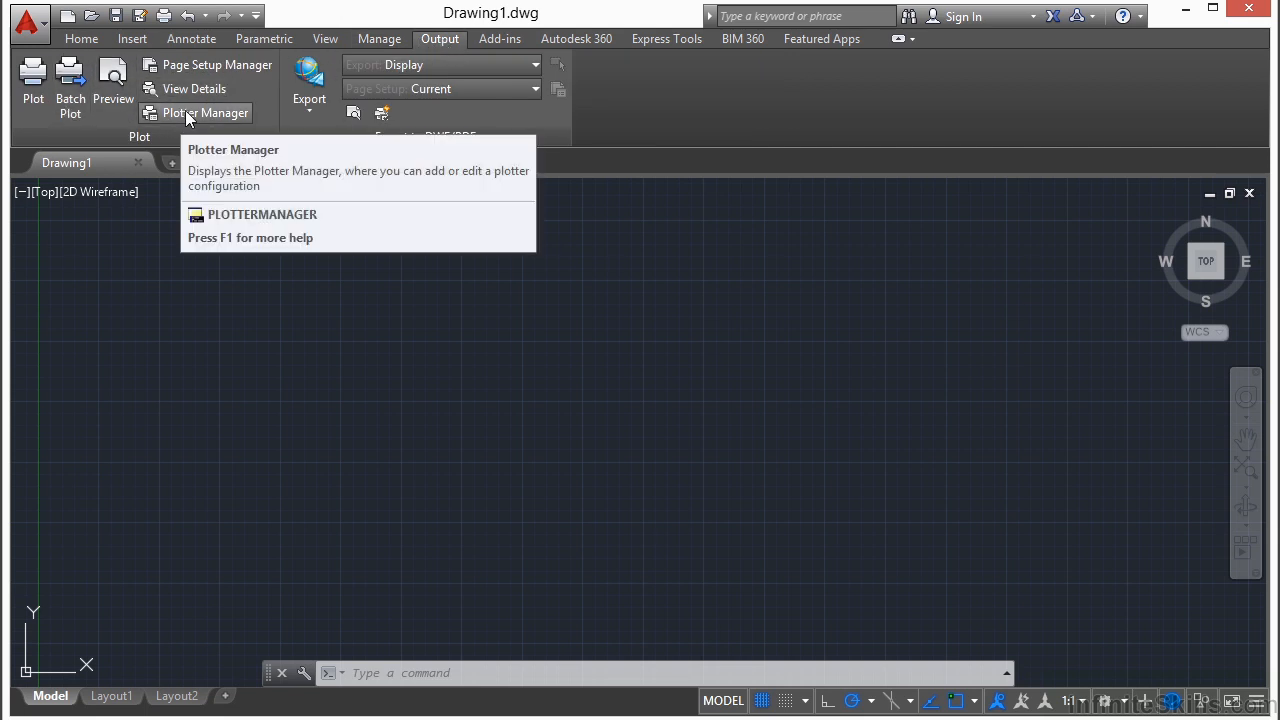
click(83, 40)
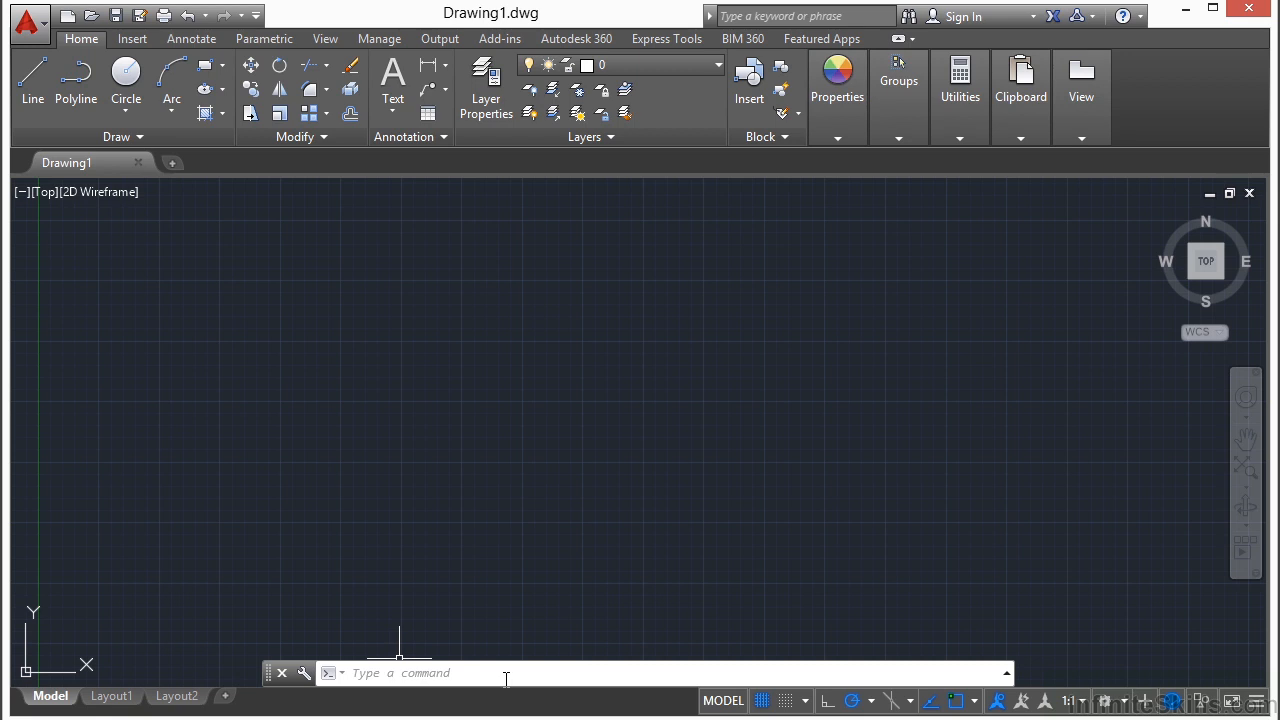
Draw a single diagonal line rising to the right near the middle of the drawing area with the LINE command.
click(394, 675)
text(line)
key(Return)
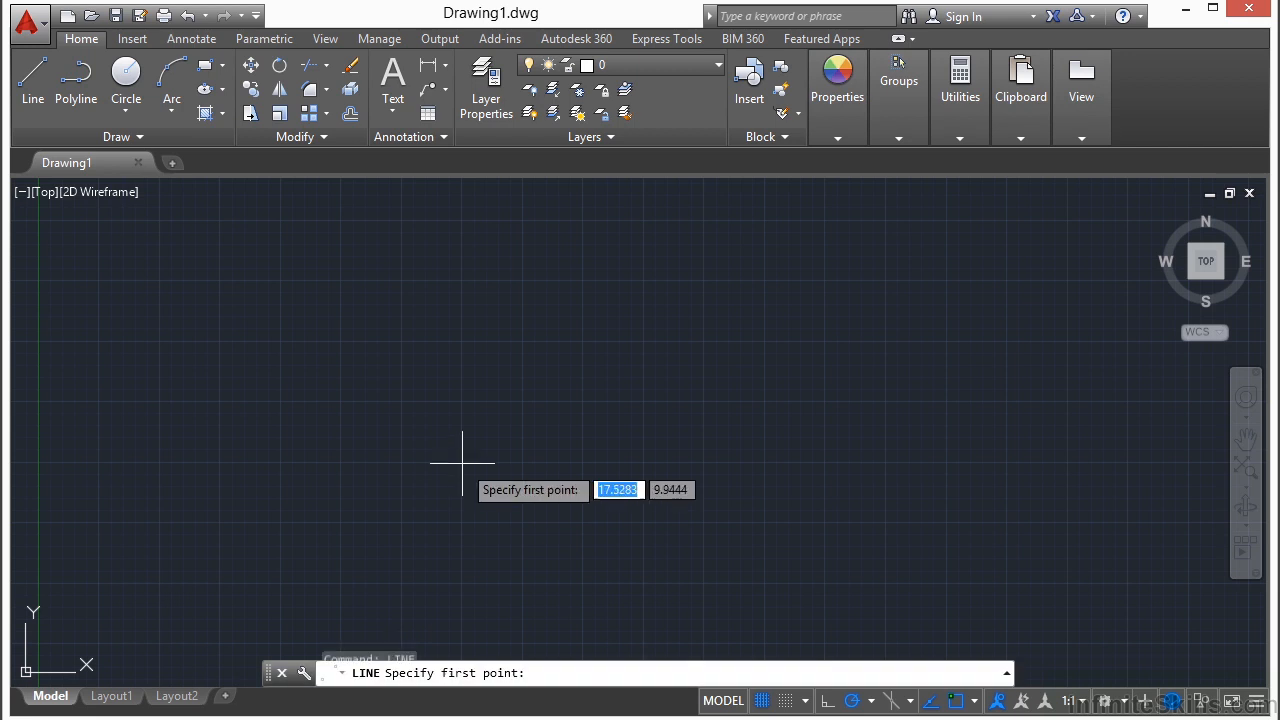
click(410, 448)
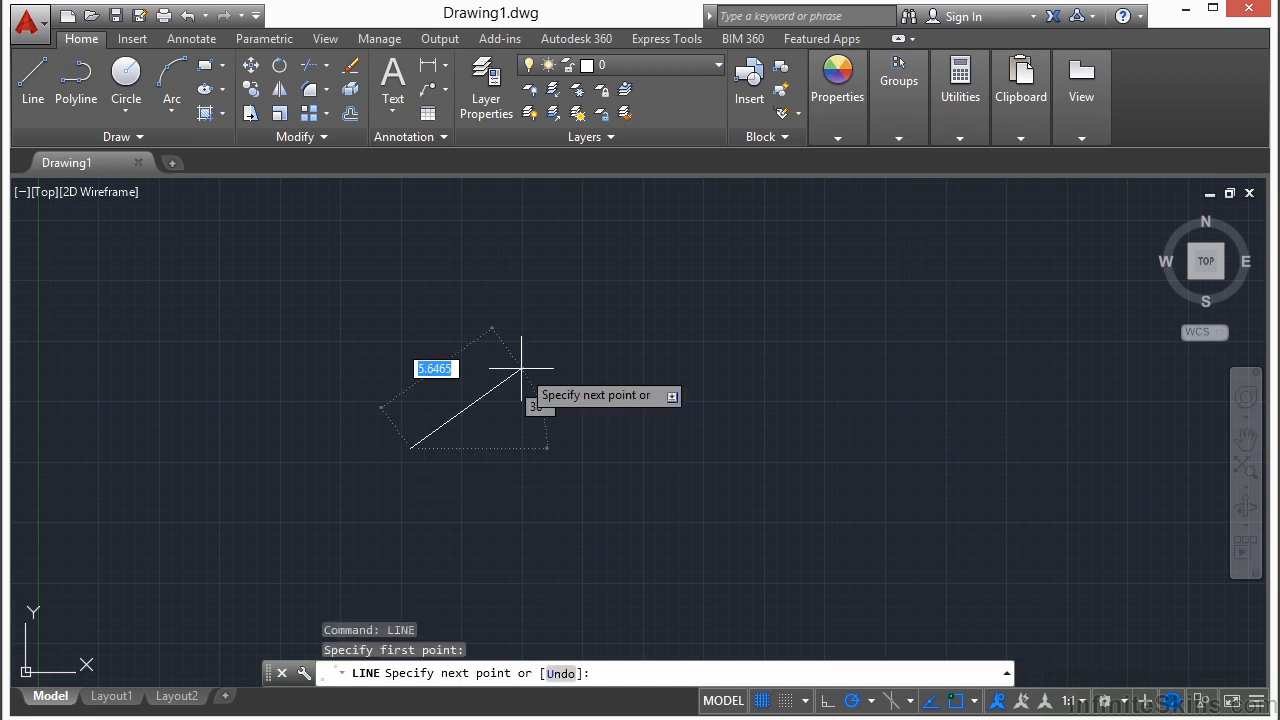
click(557, 330)
key(Return)
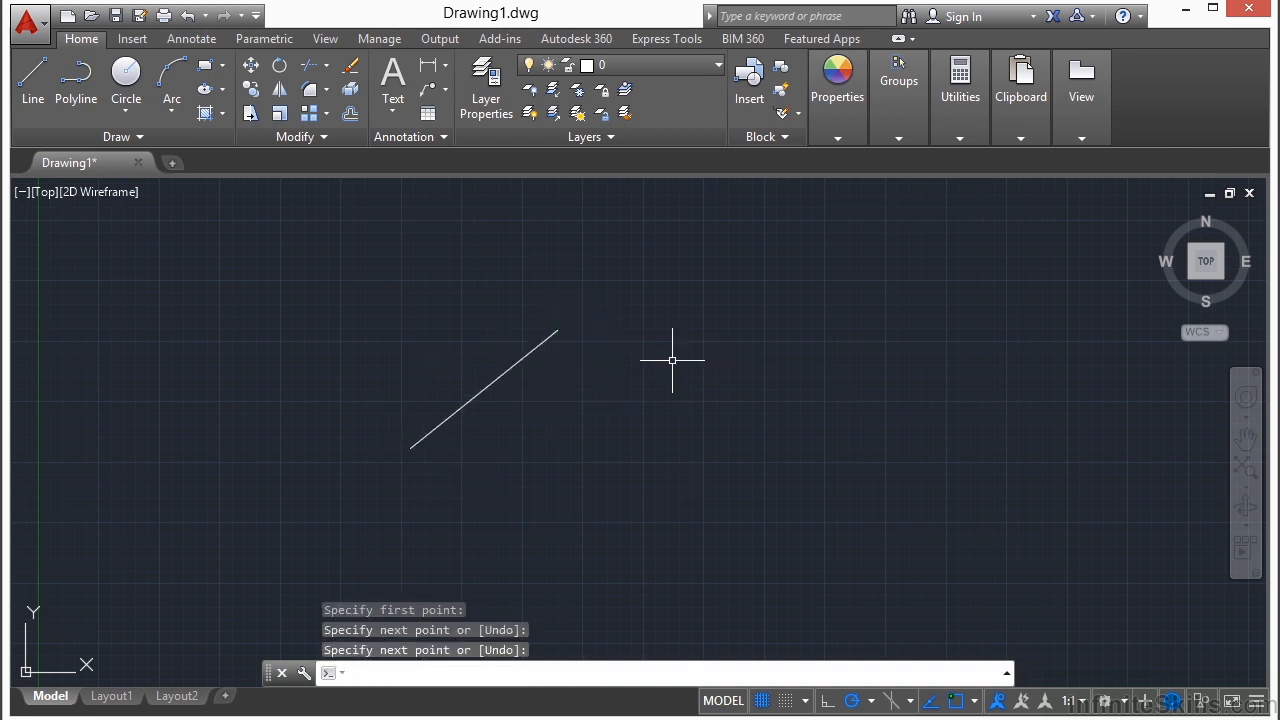
Draw a shorter, steeper diagonal line to the right of the first line with the LINE command.
text(LINE)
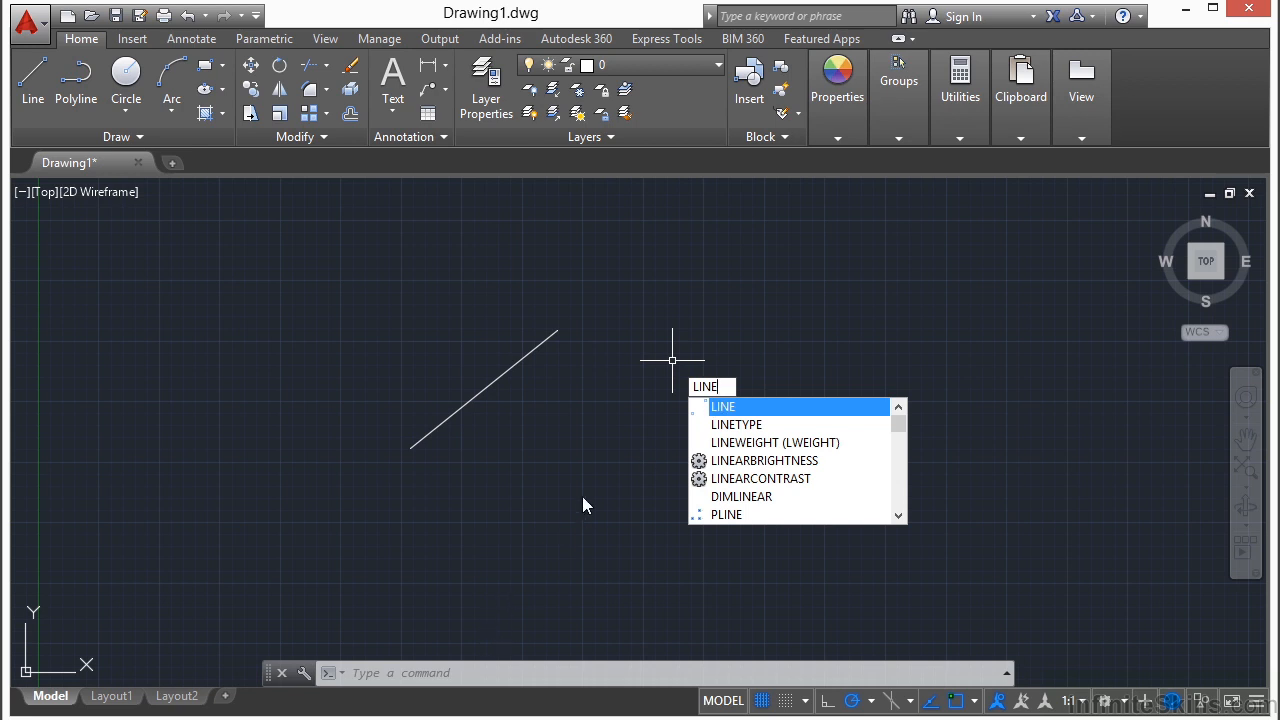
key(Return)
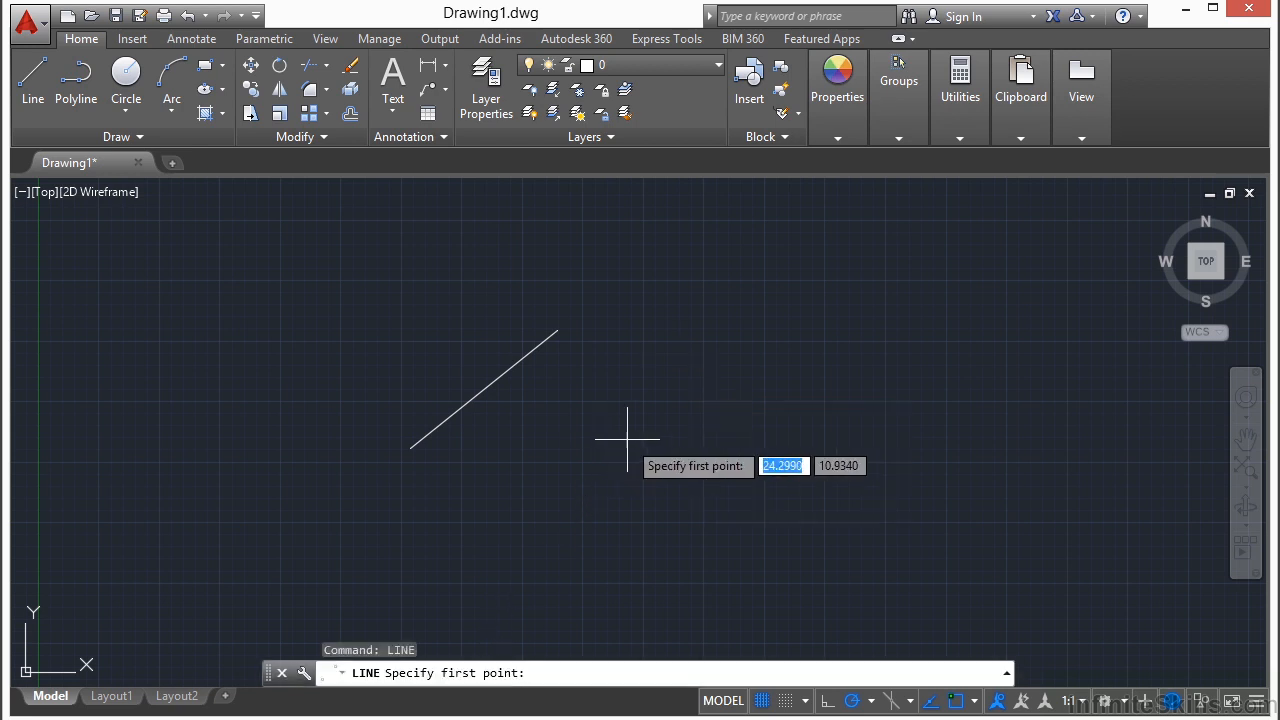
click(648, 414)
click(710, 332)
key(Return)
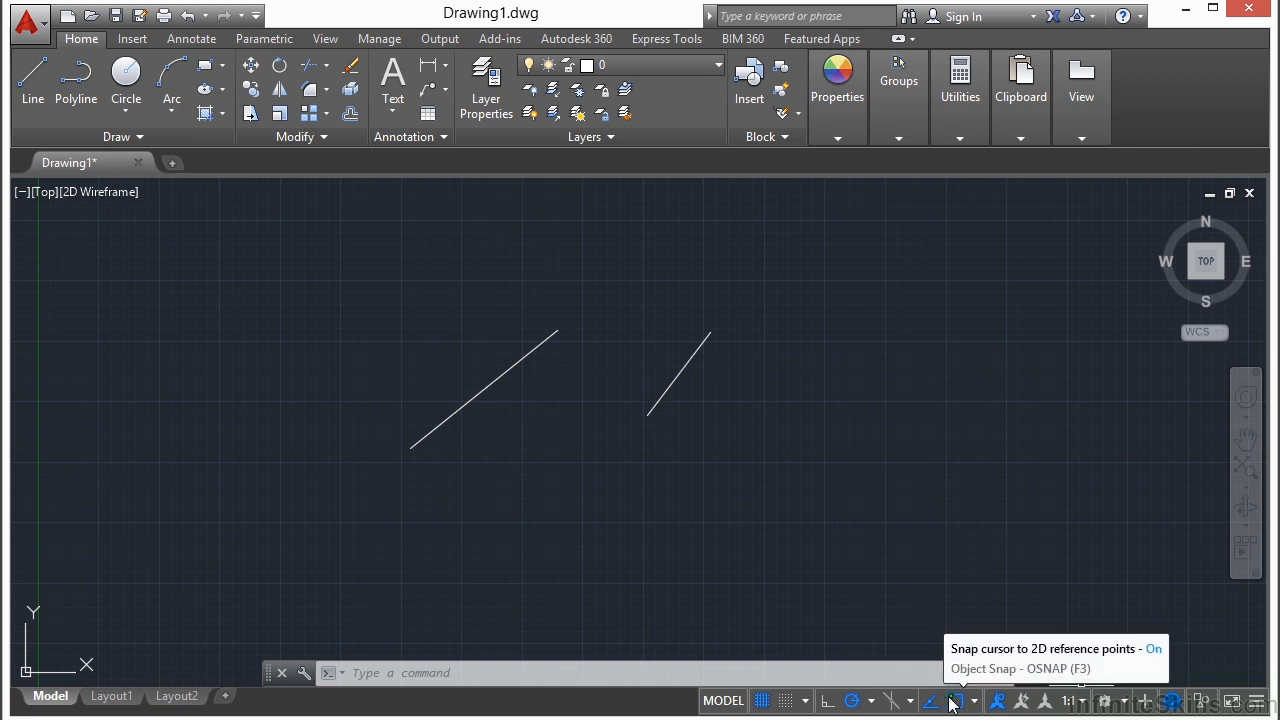
Switch the workspace to 3D Modeling and restore Drafting & Annotation, closing the reopened Design Feed palette.
click(1121, 703)
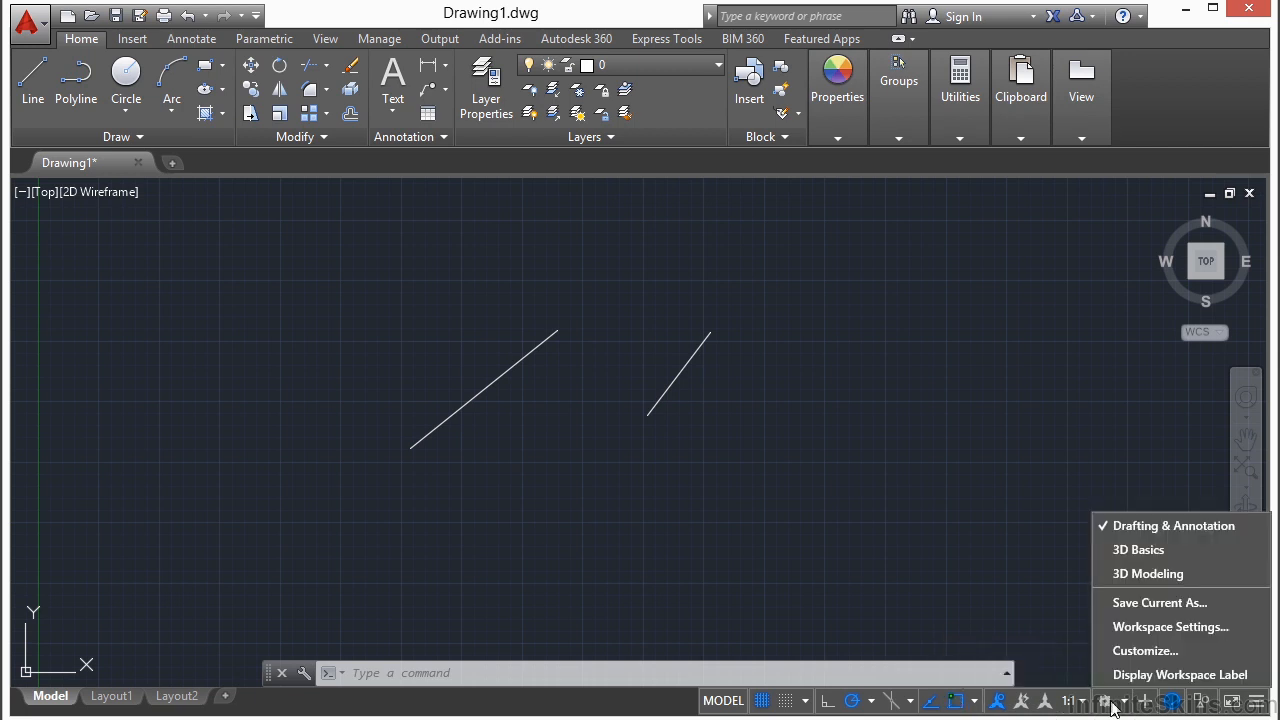
click(1172, 573)
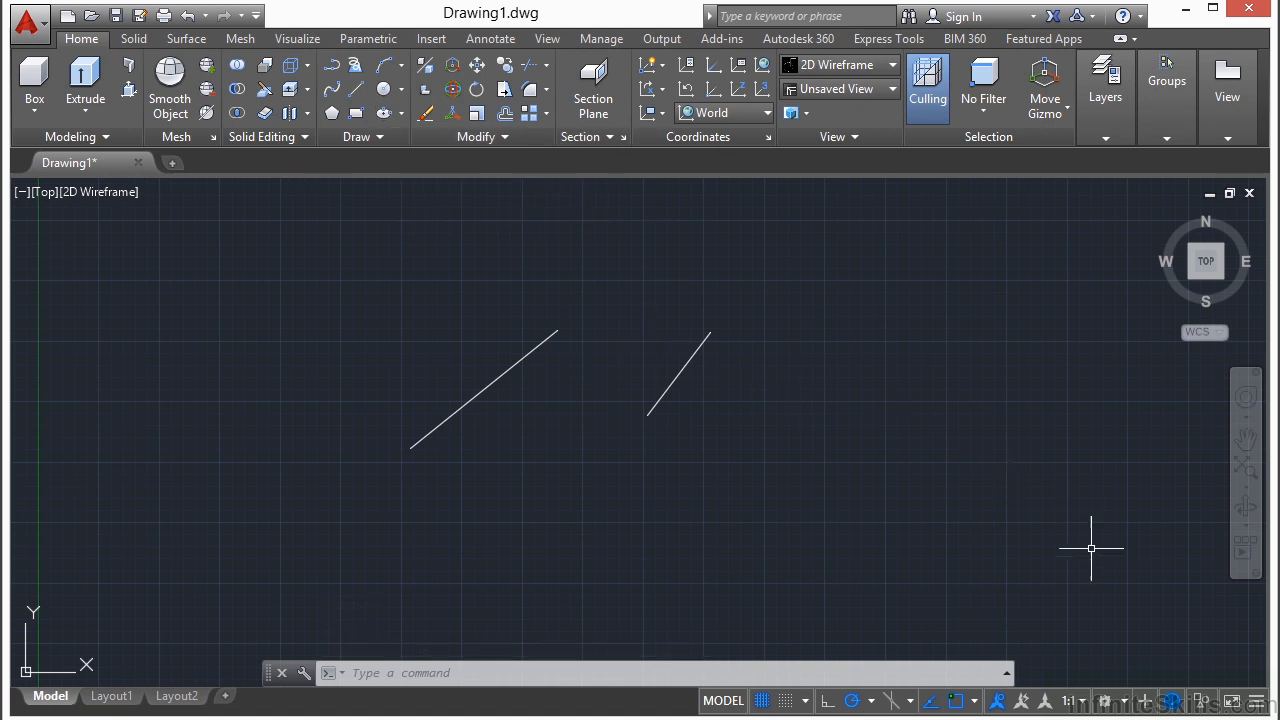
click(1123, 700)
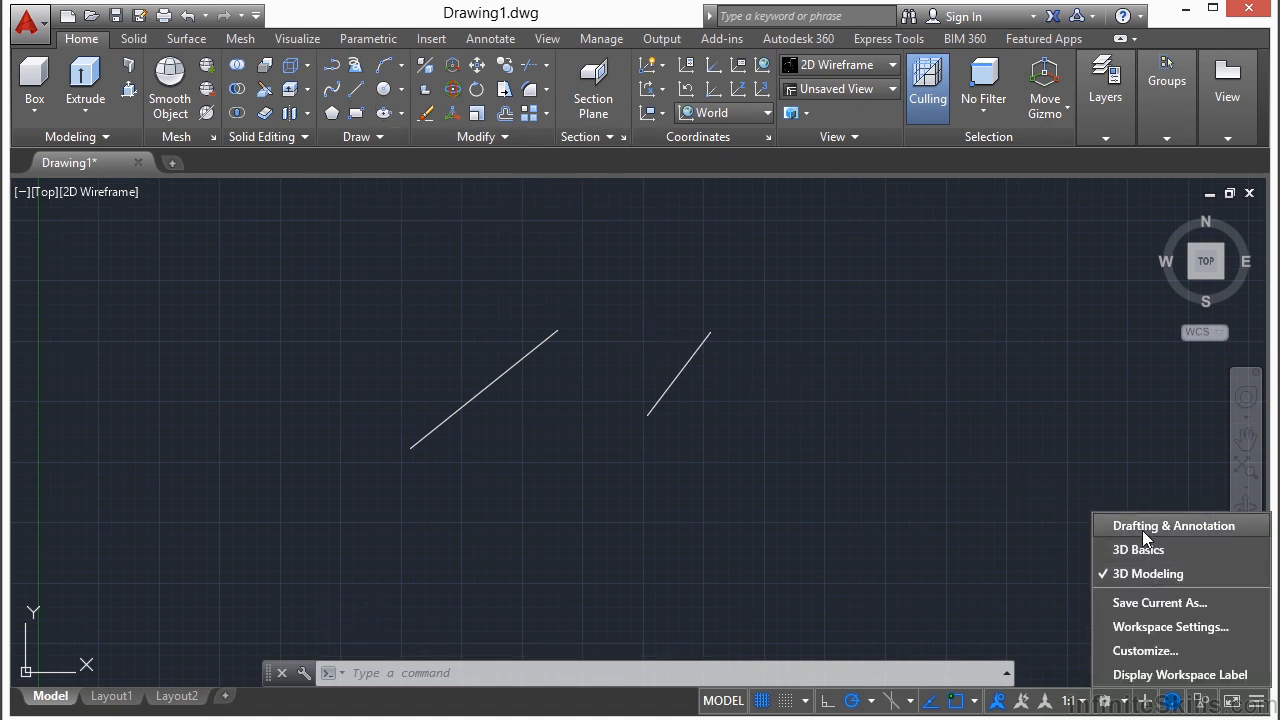
click(1141, 528)
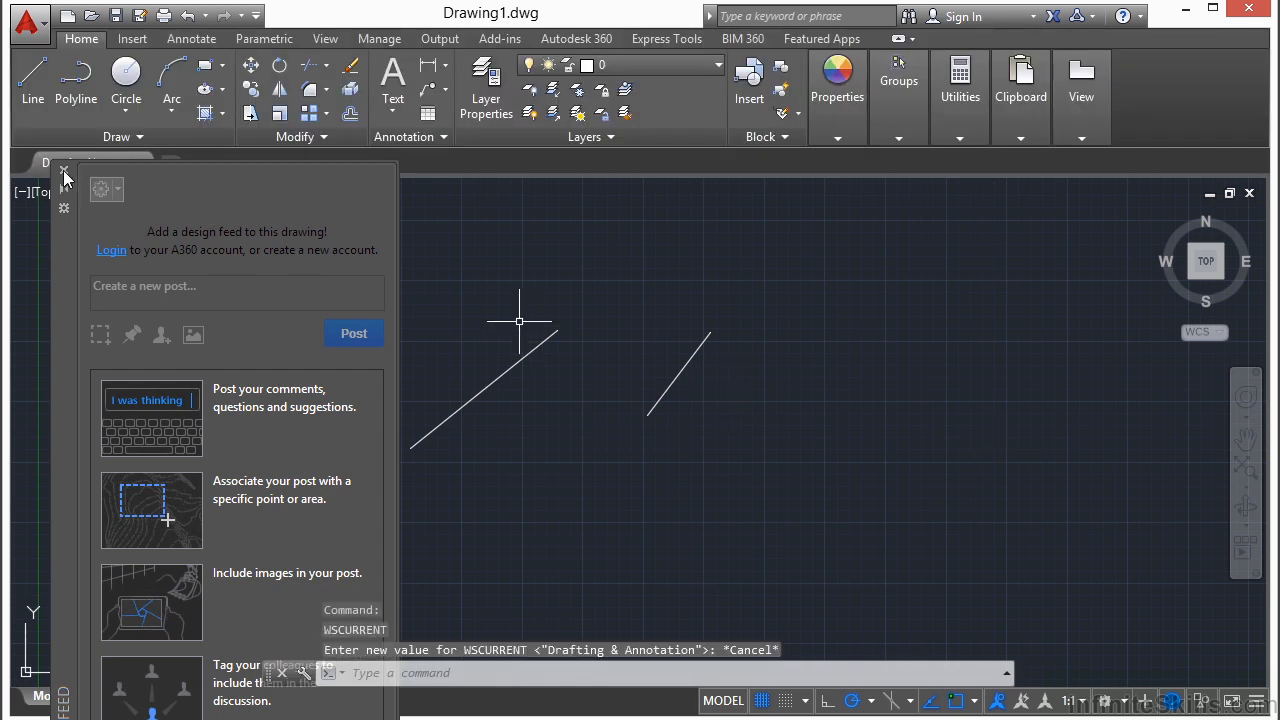
click(64, 170)
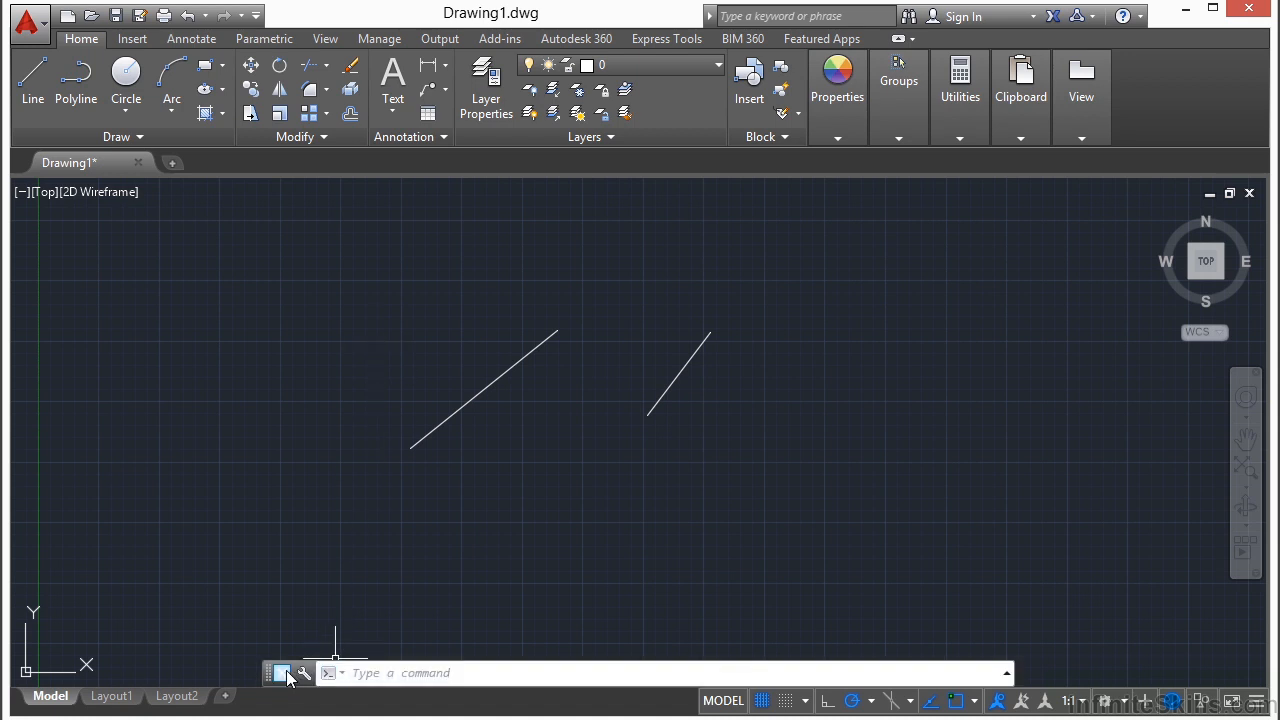
Enlarge the floating command window to show many history lines and reposition it below the two drawn lines.
drag(269, 674, 213, 340)
drag(291, 352, 289, 575)
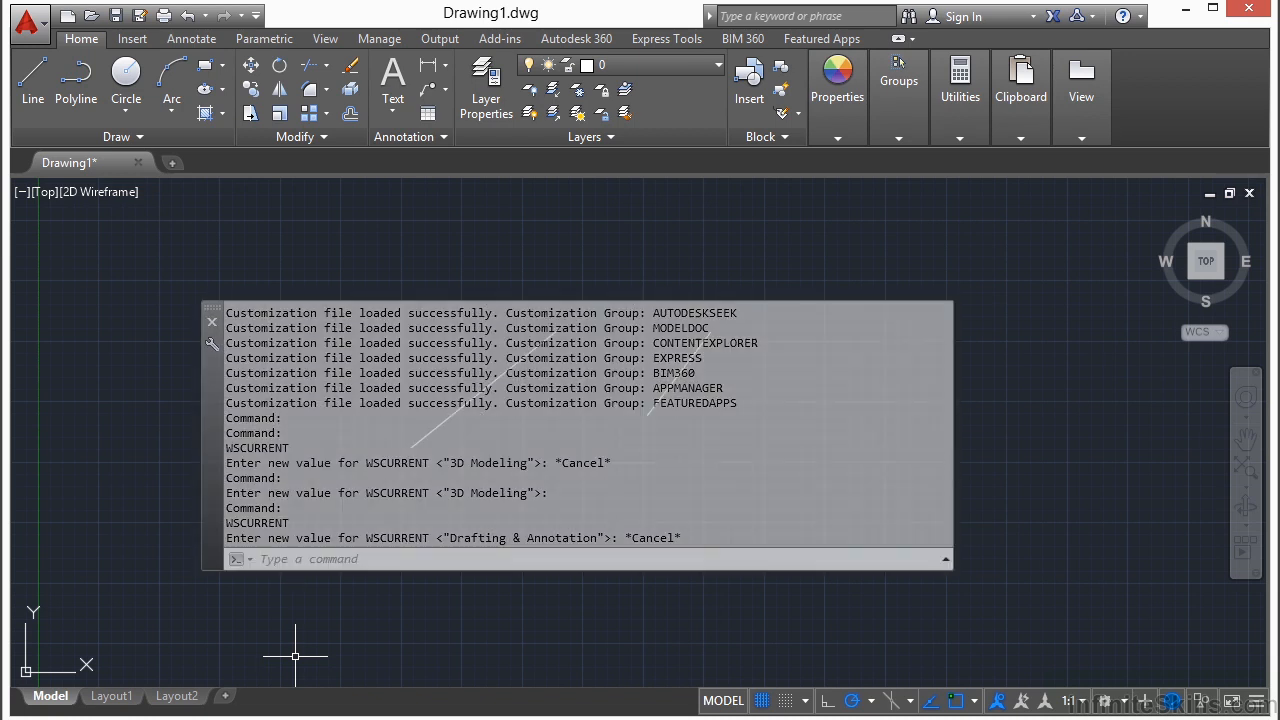
drag(954, 446, 1032, 464)
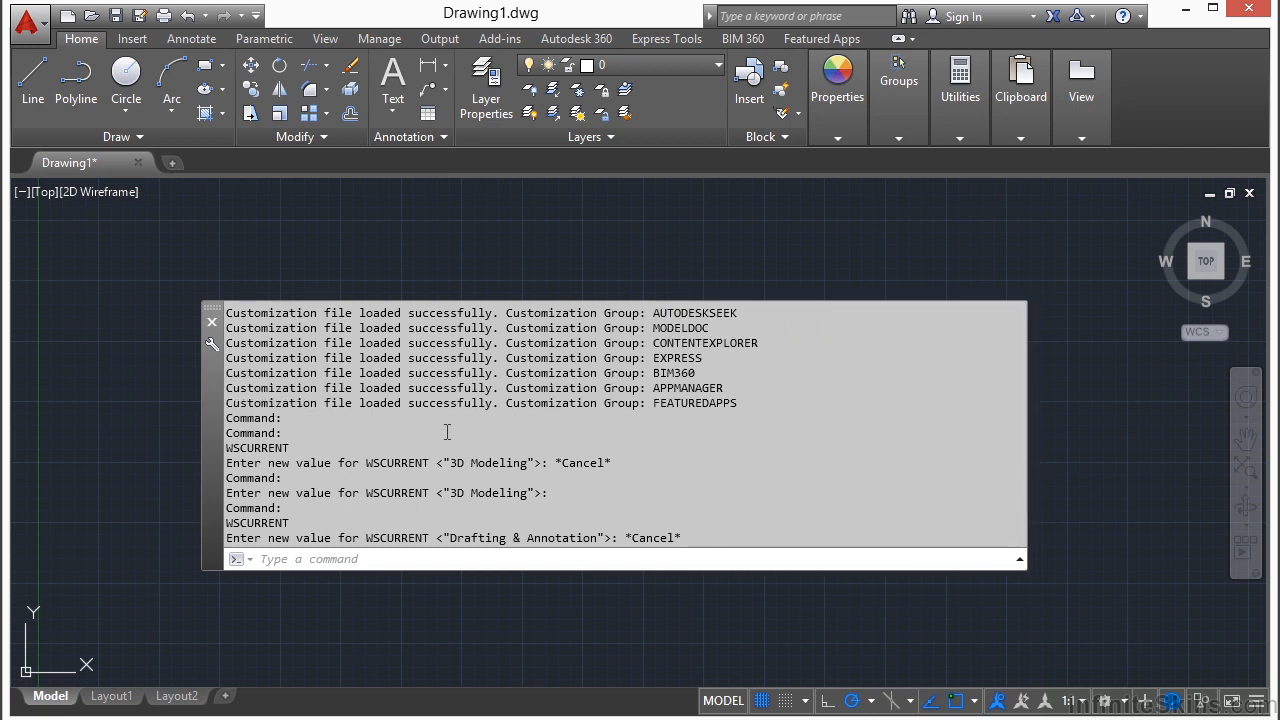
drag(206, 398, 264, 505)
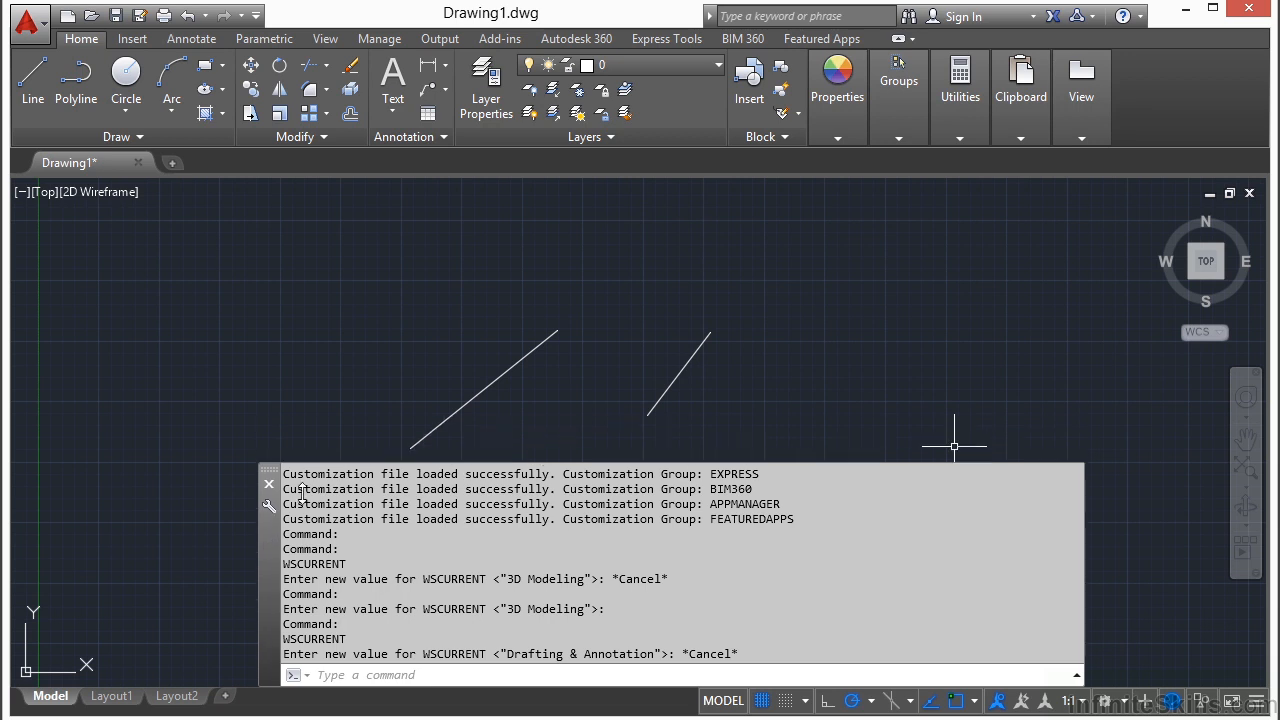